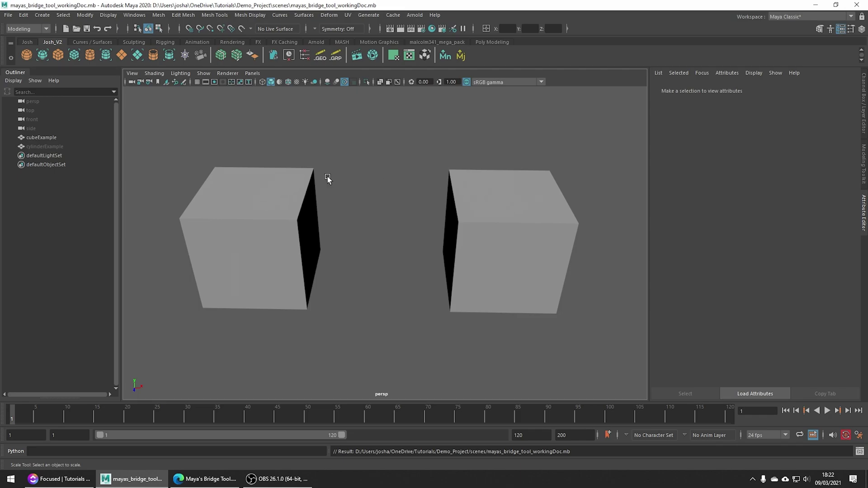
Select the open facing border edge on each cube half and bring up the edge marking menu.
left_click_drag(582, 241, 438, 240)
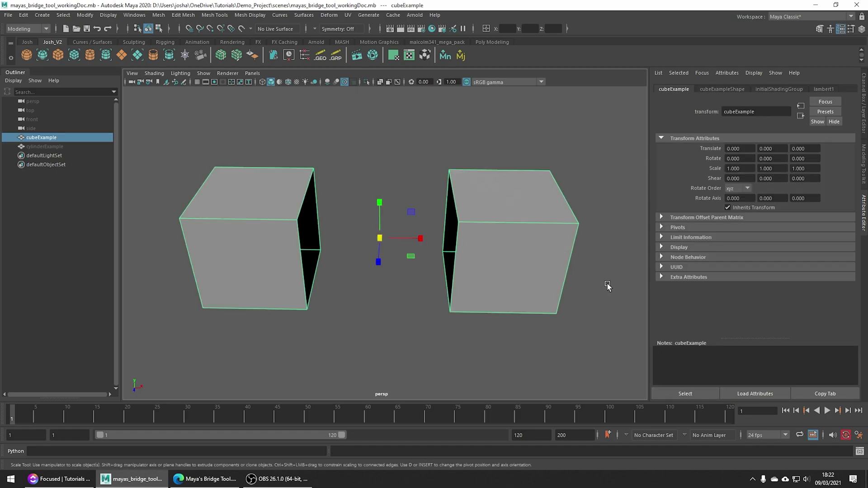
right_click_drag(543, 234, 527, 208)
left_click(456, 246)
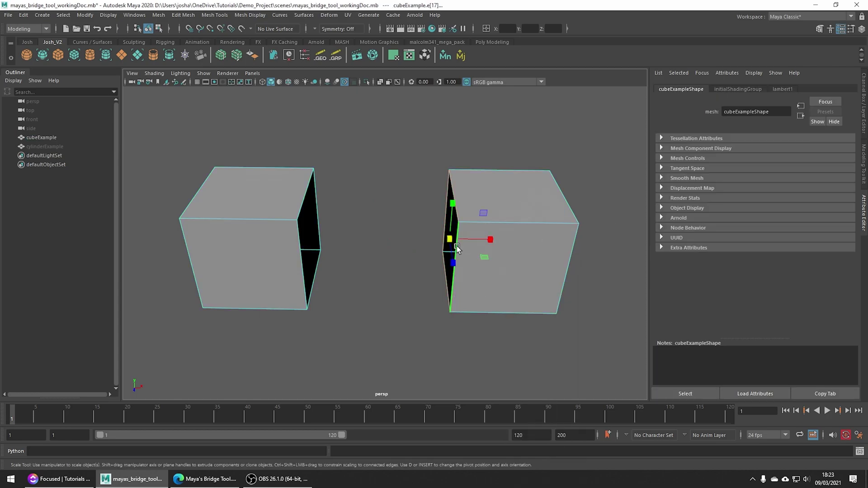
key("q")
left_click(297, 198, "shift")
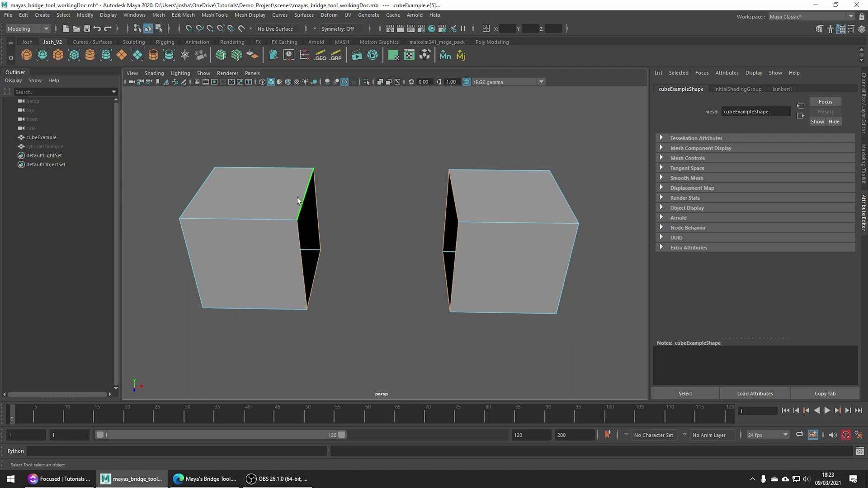
right_click(376, 139, "shift")
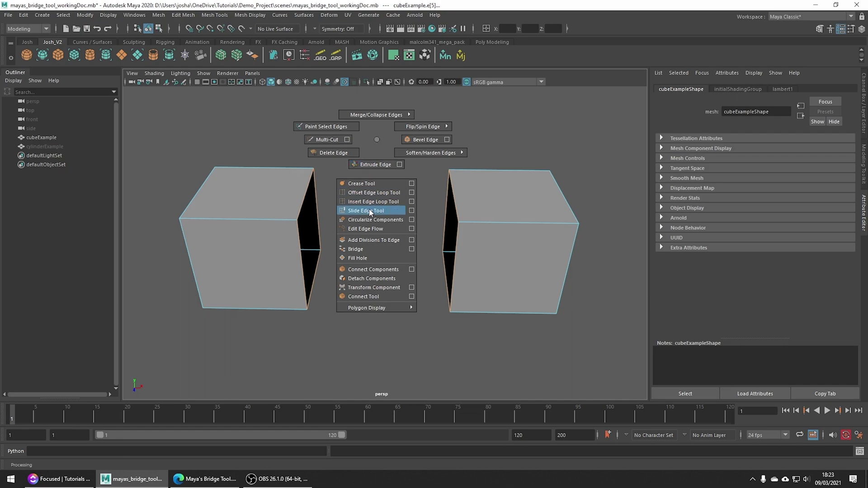
Bridge the two cube edges with 5 divisions, trying a taper and then undoing it.
left_click(369, 249)
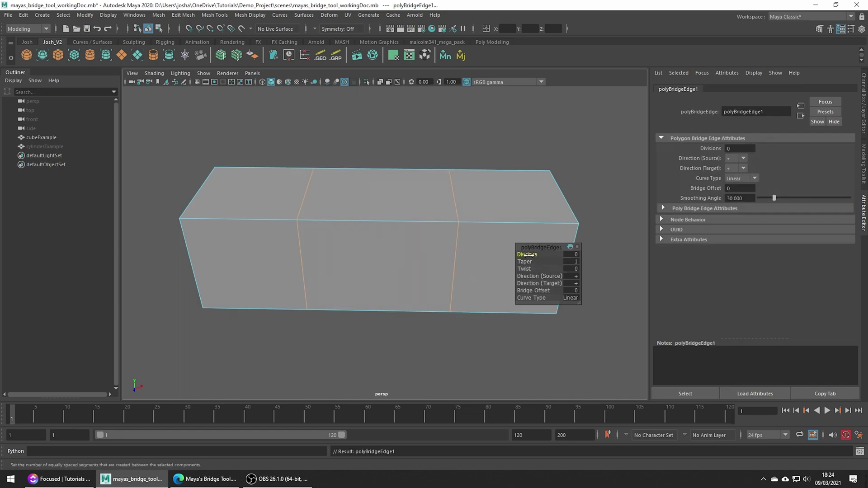
left_click_drag(528, 254, 547, 259)
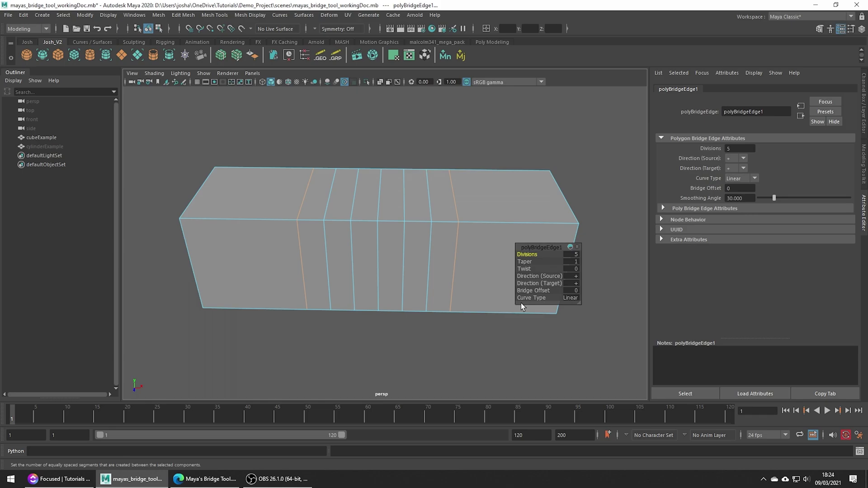
mouse_move(524, 262)
left_mouse_down()
mouse_move(651, 273)
mouse_move(495, 250)
mouse_move(550, 258)
mouse_move(533, 267)
left_mouse_up()
key("ctrl+z")
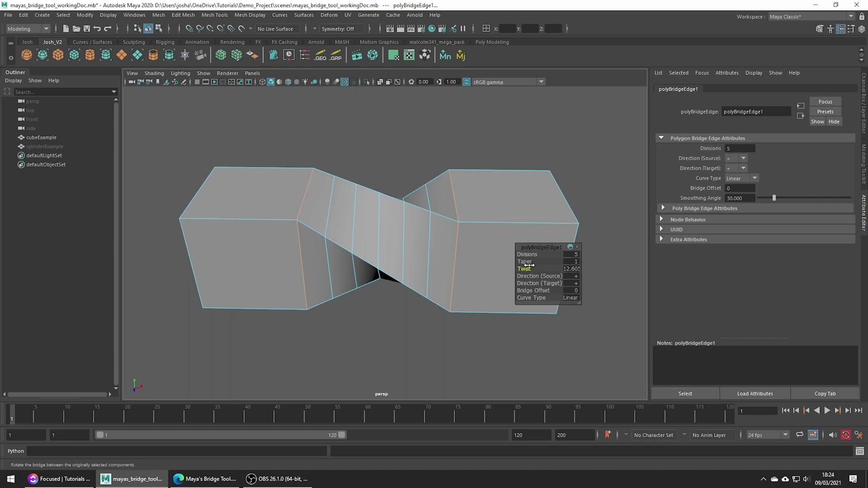
Reset the bridge Twist to 0 and set Direction (Source) to '-'.
double_click(571, 269)
type("0")
key("Return")
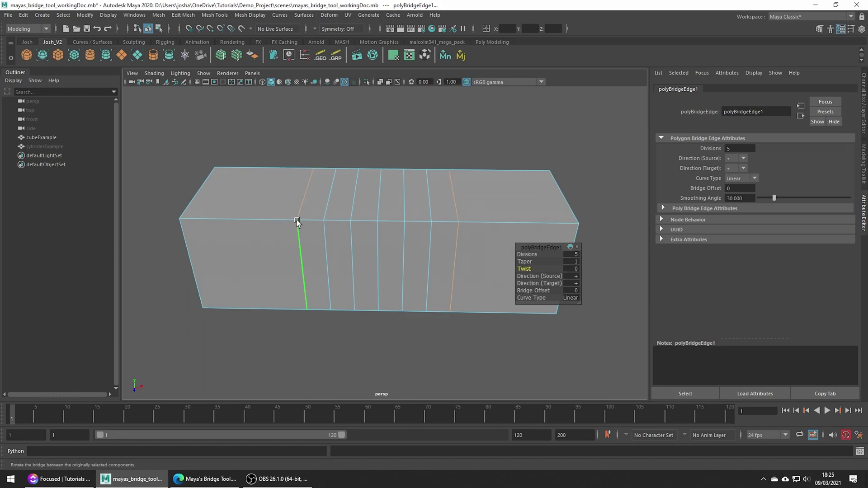
left_click(580, 278)
left_click(584, 286)
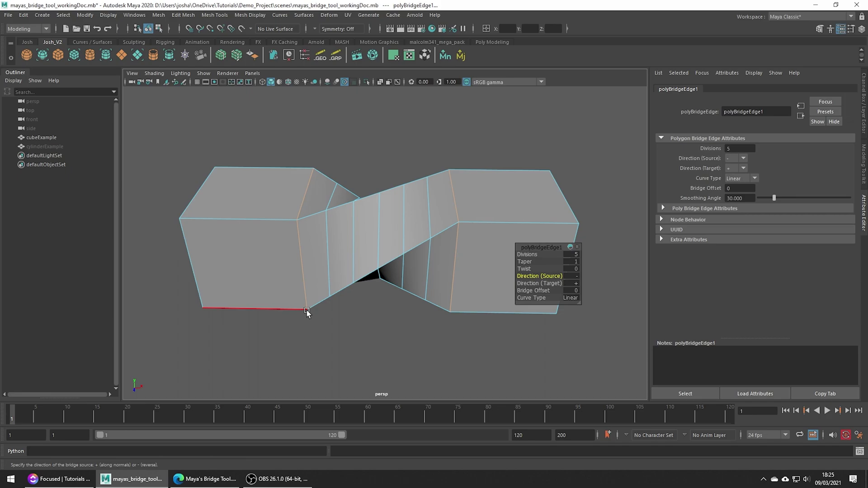
Hide cubeExample and unhide cylinderExample from the Outliner.
right_click_drag(289, 275, 333, 177)
key("ctrl+h")
left_click(56, 145)
key("ctrl+h")
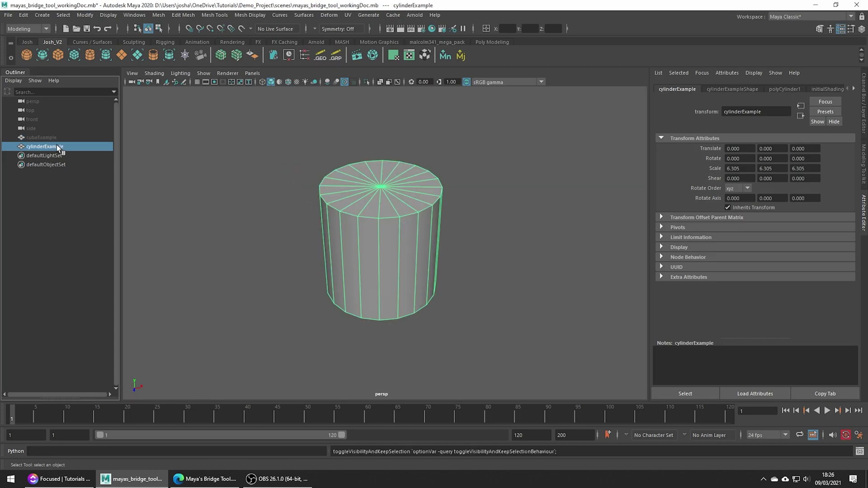
Delete four side faces of the cylinder to open a hole.
key("F11")
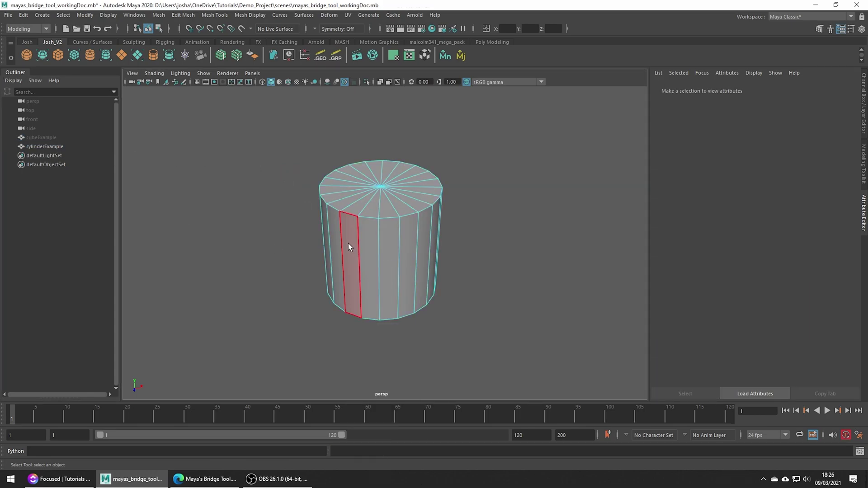
left_click_drag(349, 243, 414, 245)
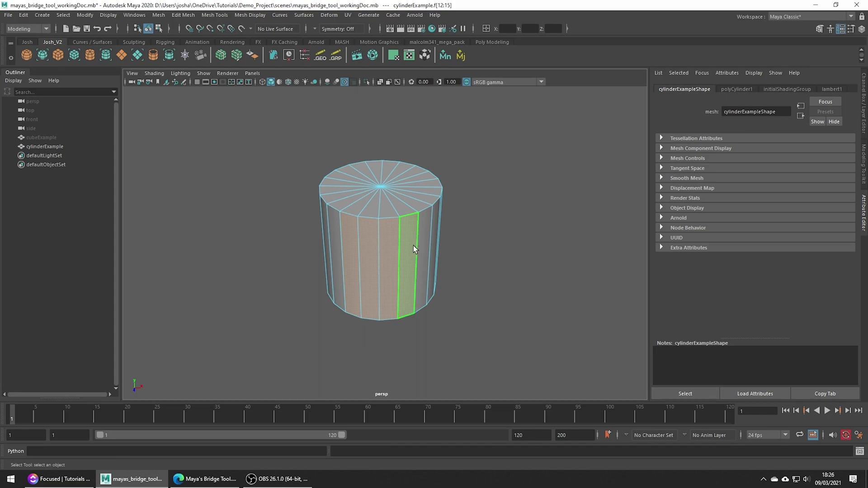
key("Delete")
Select the hole's two opposite border edges and open the Edit Mesh menu.
right_click_drag(414, 245, 411, 198)
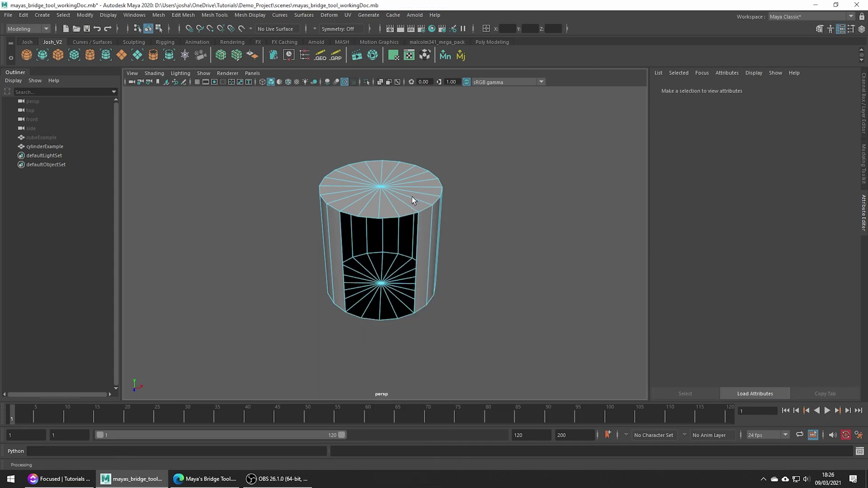
left_click(416, 229)
left_click(339, 227, "shift")
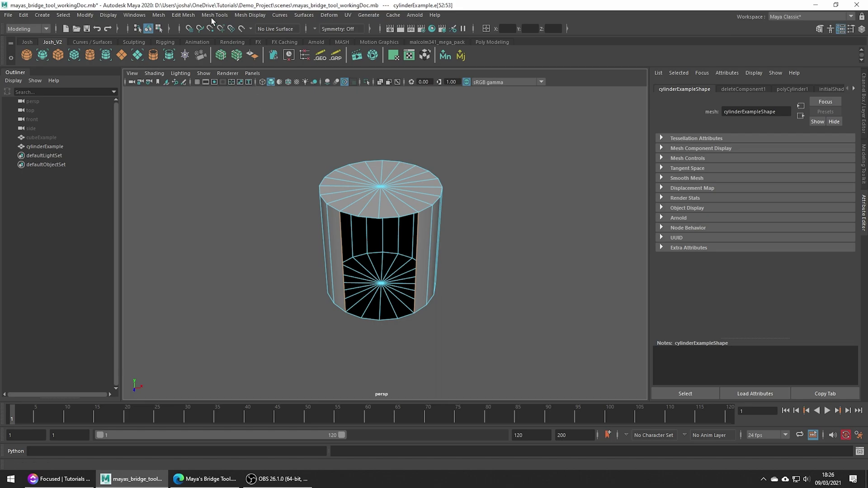
left_click(191, 15)
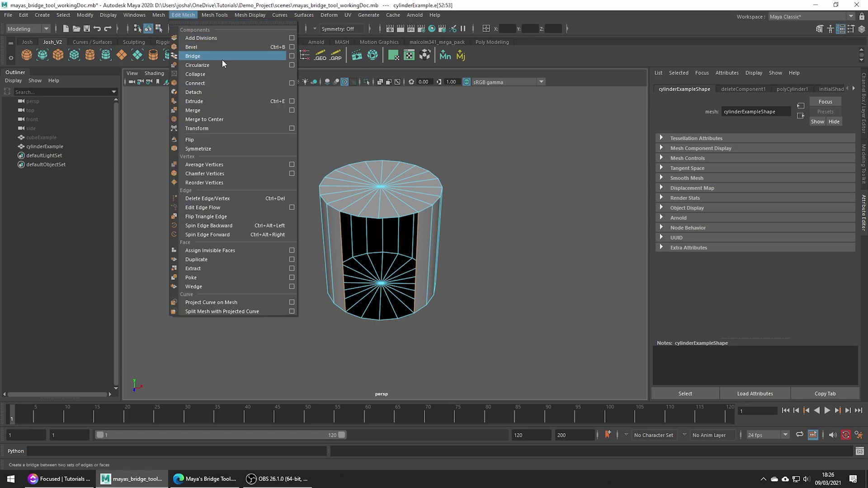
Close the cylinder hole with a Smooth path bridge of 3 divisions from Bridge Options.
left_click(292, 56)
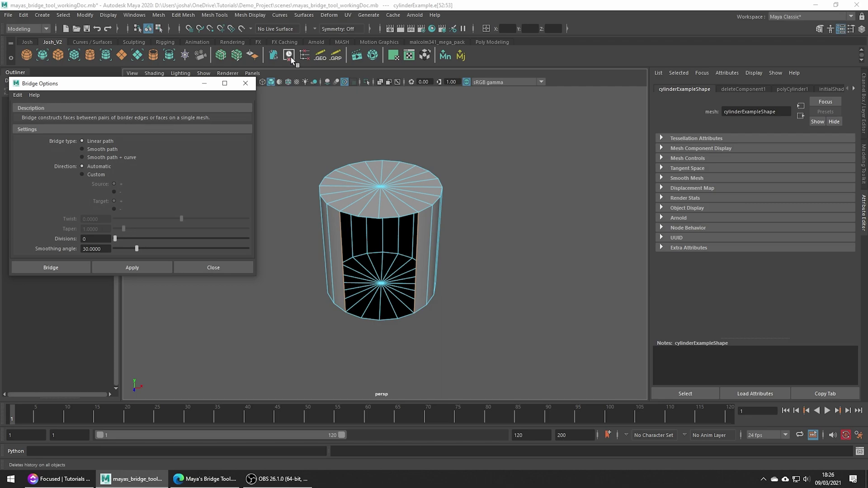
double_click(88, 240)
key("Return")
left_click(105, 148)
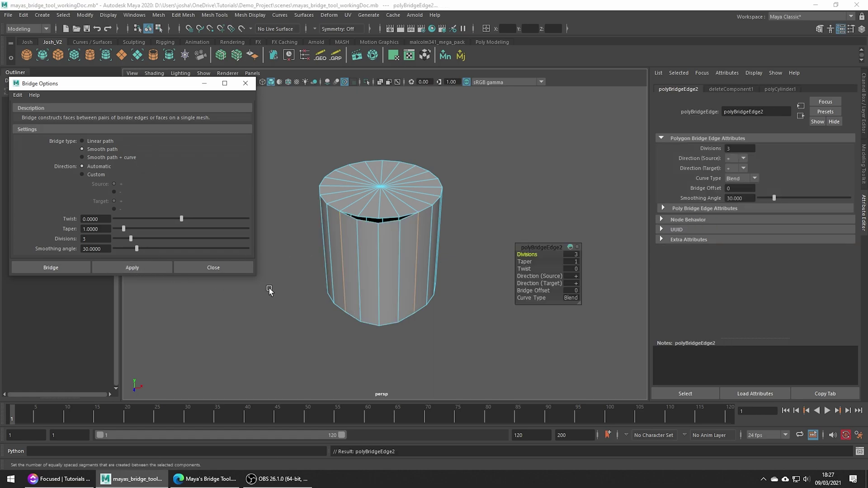
left_click_drag(445, 267, 450, 277, "alt")
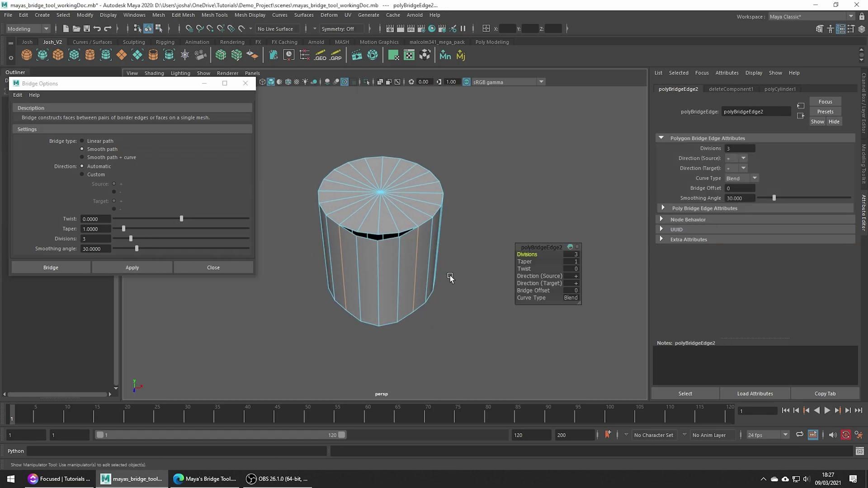
Undo the bridge and reapply it with the Smooth path + curve option.
key("ctrl+z")
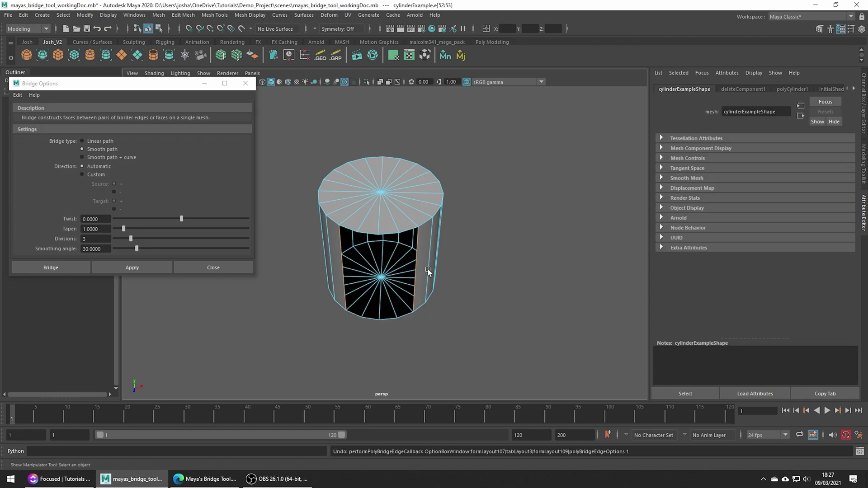
left_click(127, 157)
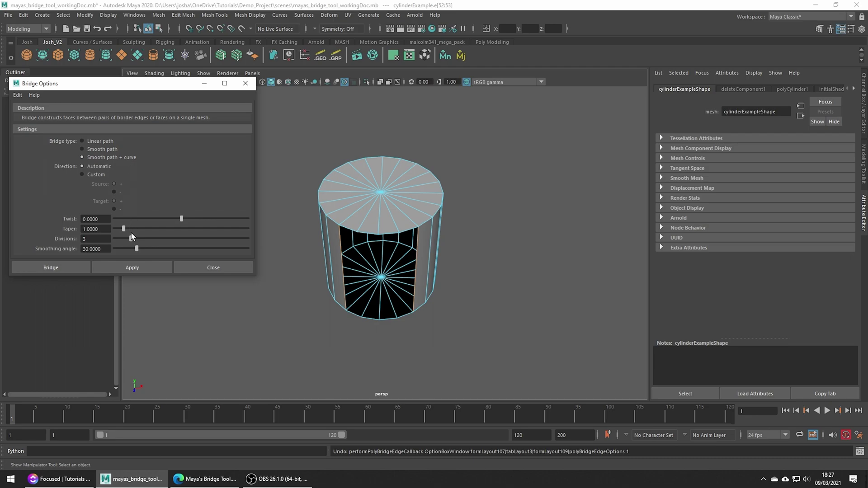
left_click(138, 268)
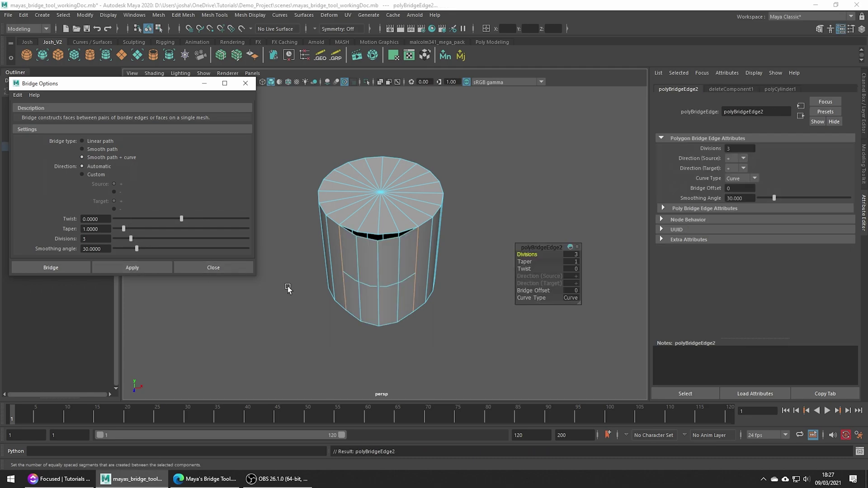
Switch the bridge guide curve to Control Vertex mode and select its CVs.
right_click_drag(369, 257, 398, 203)
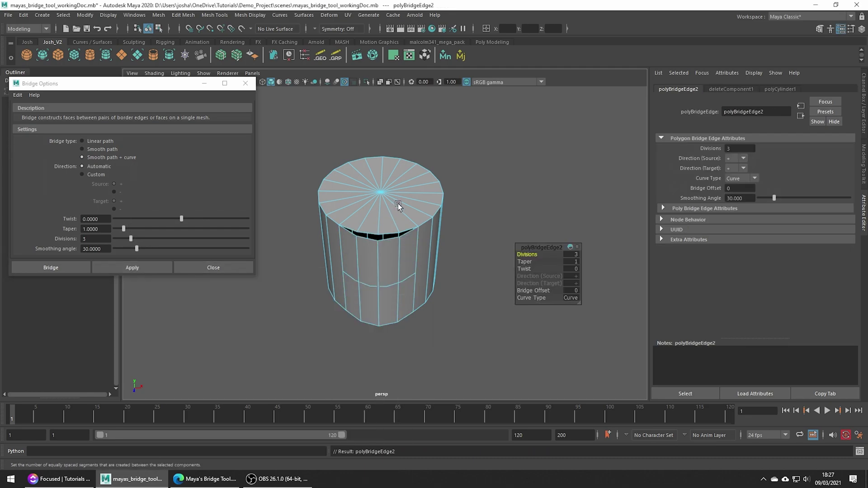
left_click(385, 271)
right_click_drag(389, 256, 339, 257)
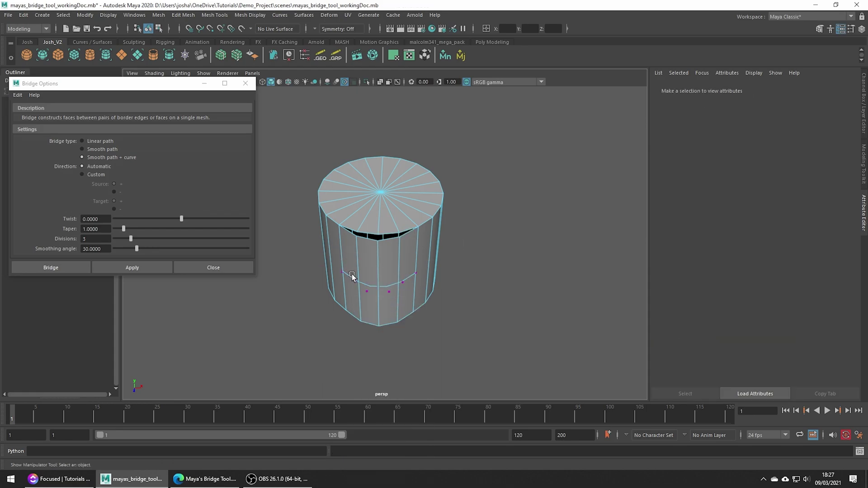
left_click_drag(352, 274, 379, 299)
right_click_drag(378, 279, 435, 213)
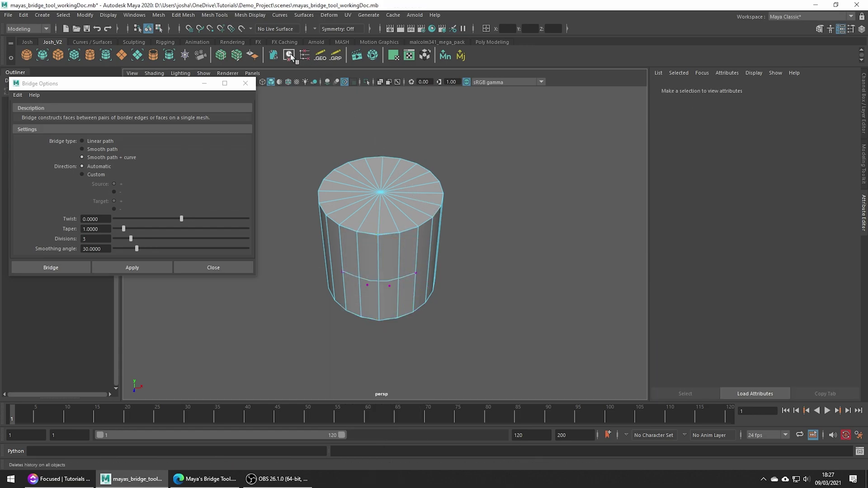
Merge all the cylinder's vertices with a 0.11 distance threshold, then return to Object Mode.
right_click_drag(345, 188, 301, 194)
left_click_drag(303, 180, 474, 349)
right_click_drag(474, 349, 508, 299, "shift")
middle_click_drag(508, 299, 534, 254)
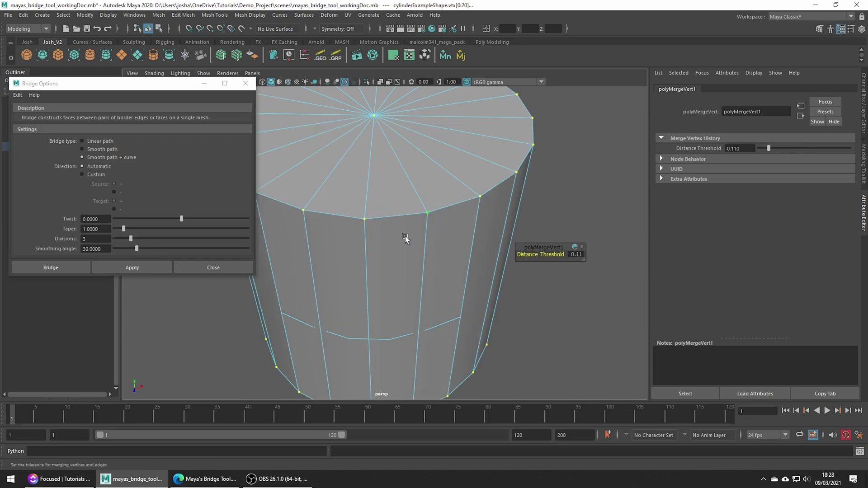
right_click_drag(375, 226, 524, 182)
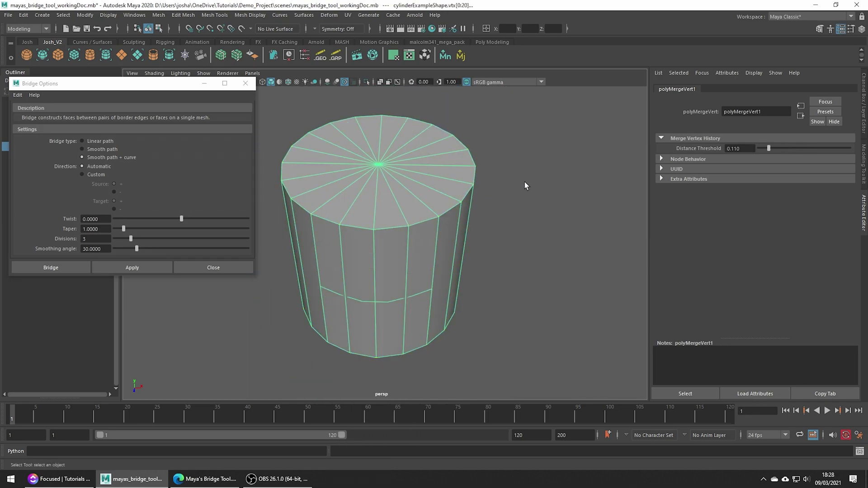